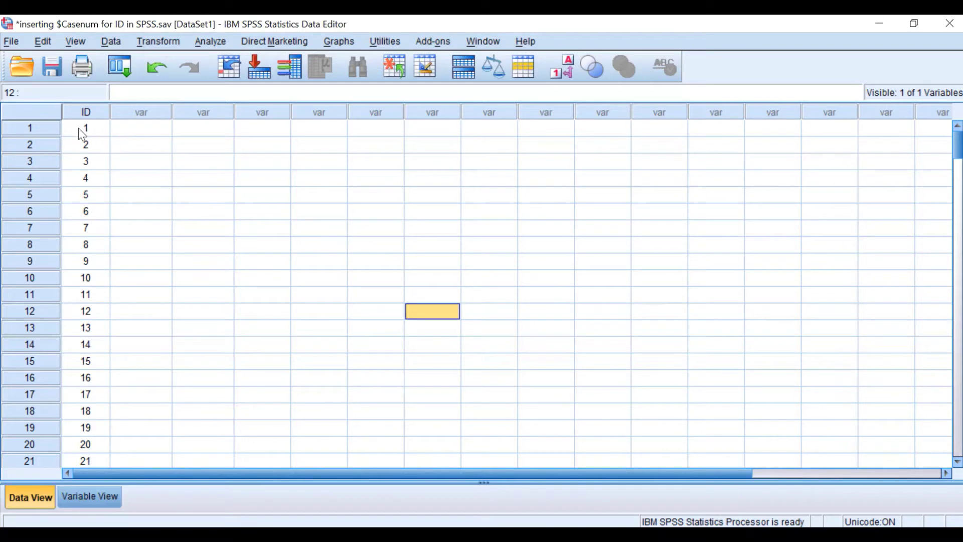
Select row 1 of the first empty variable column in the Data Editor.
click(143, 129)
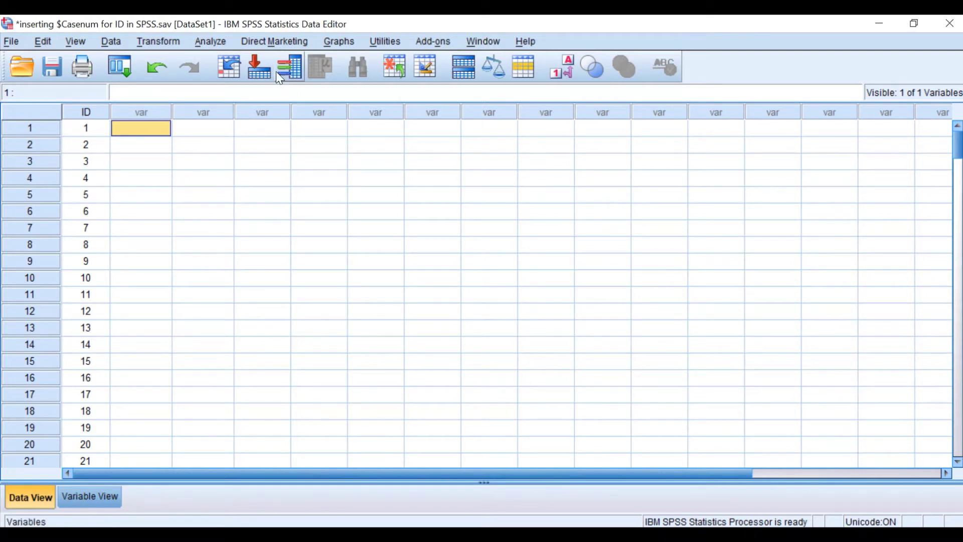
Start Transform > Compute Variable with RandomNumber entered as the target variable.
click(153, 37)
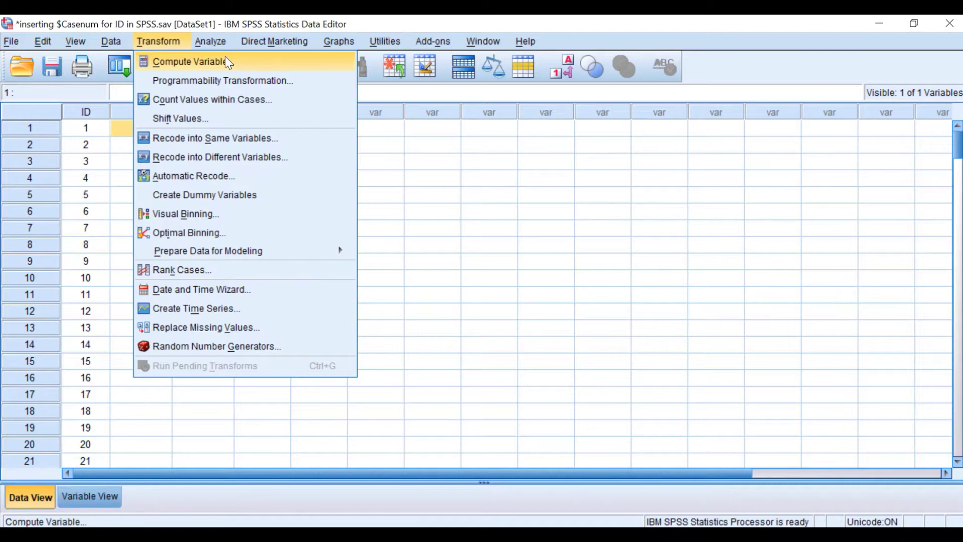
click(220, 61)
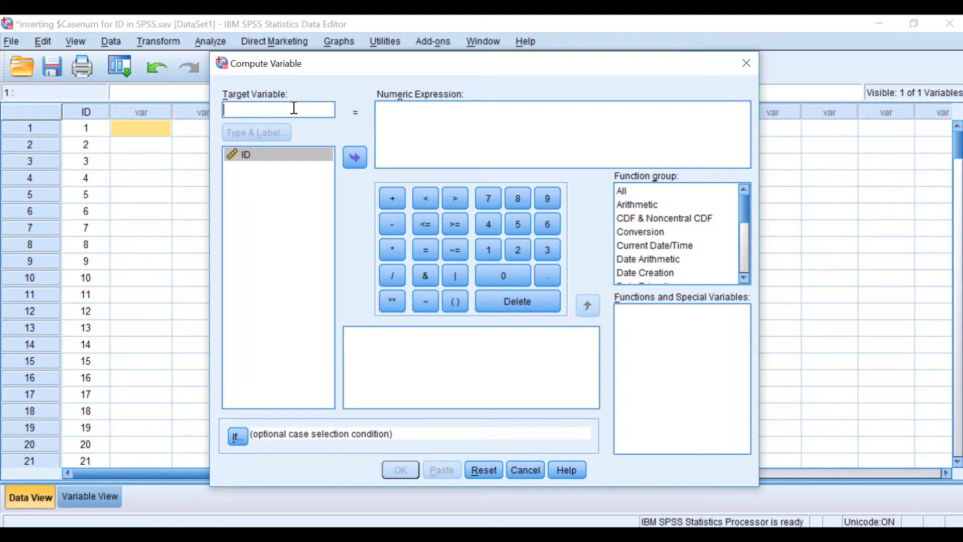
text(Random)
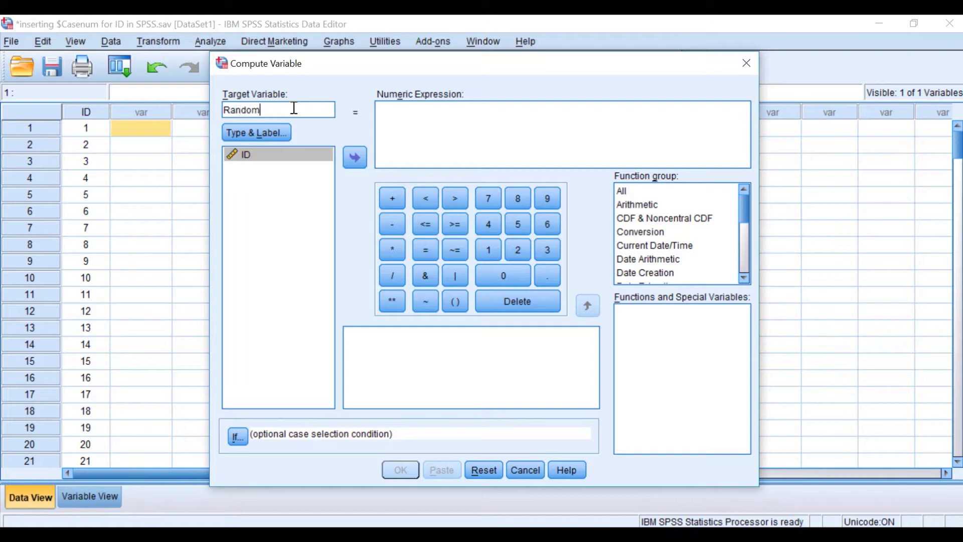
text(Number)
Filter the function list to the Random Numbers group and scroll down to Rv.Normal.
click(627, 190)
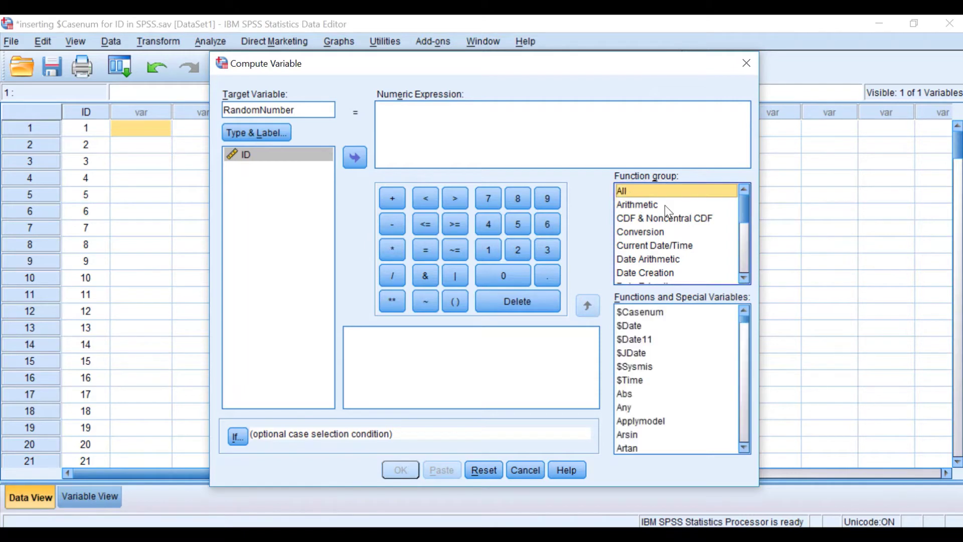
drag(746, 206, 736, 239)
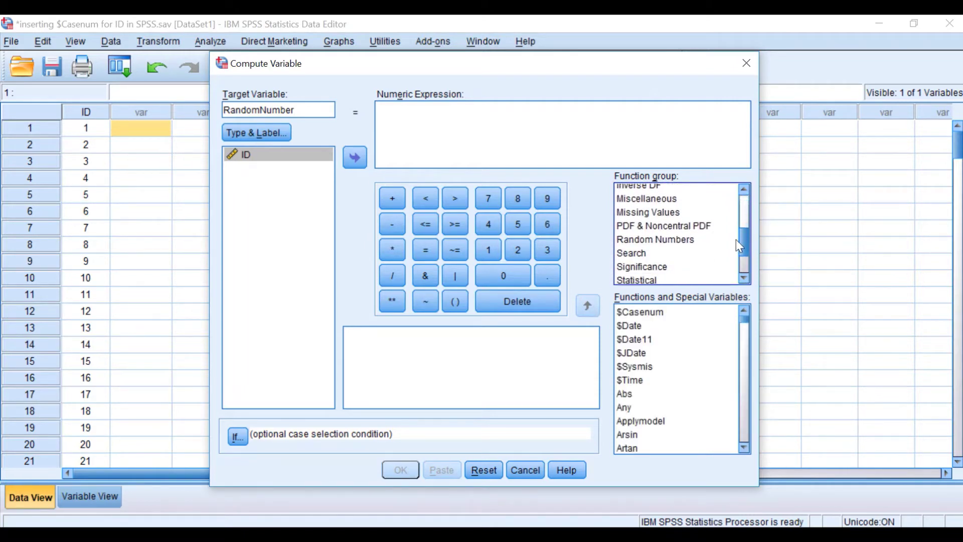
click(643, 238)
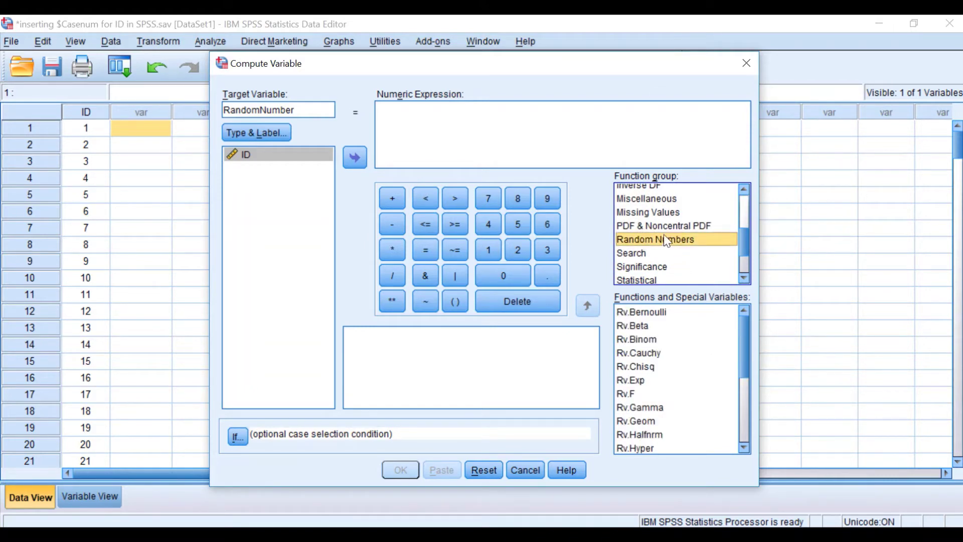
mouse_move(743, 331)
mouse_down()
mouse_move(744, 339)
mouse_move(744, 321)
mouse_up()
drag(742, 330, 742, 340)
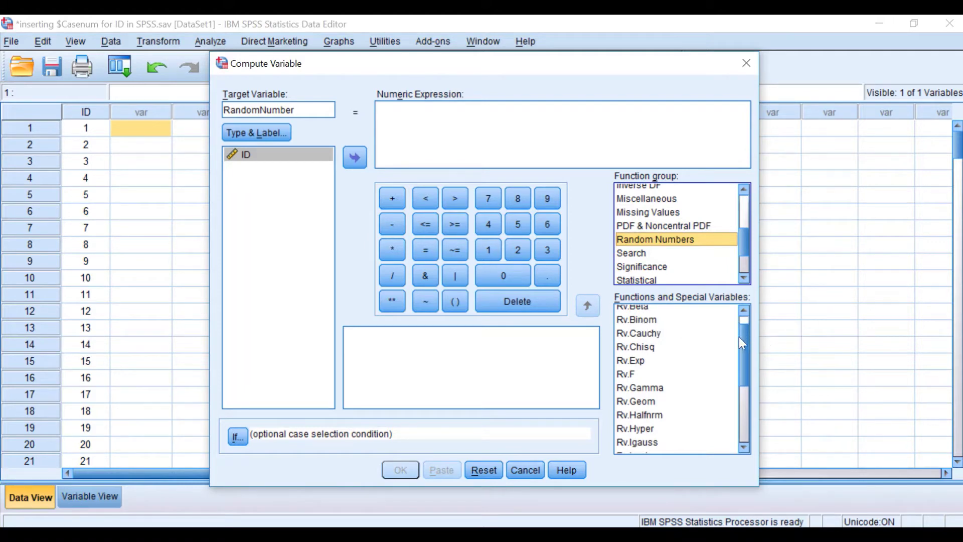
drag(741, 345, 737, 357)
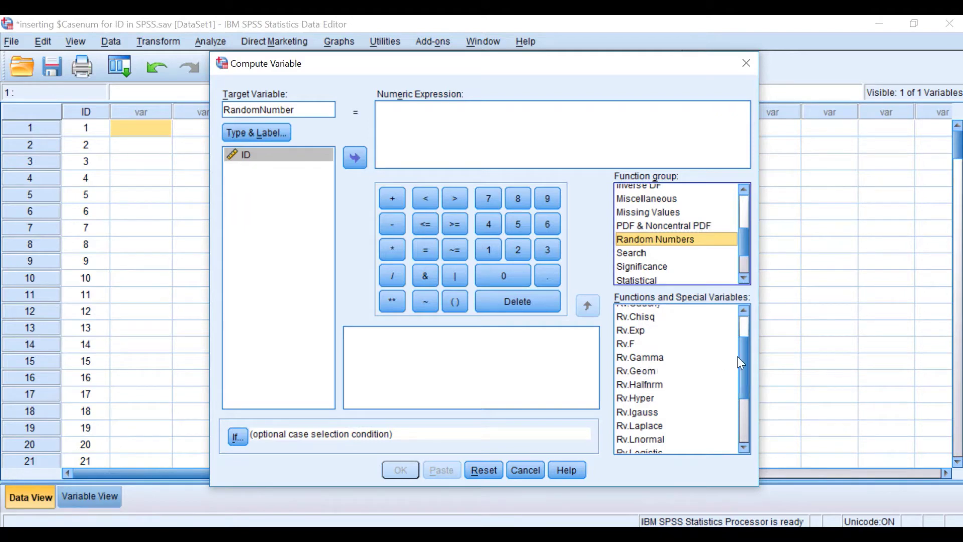
drag(739, 355, 742, 367)
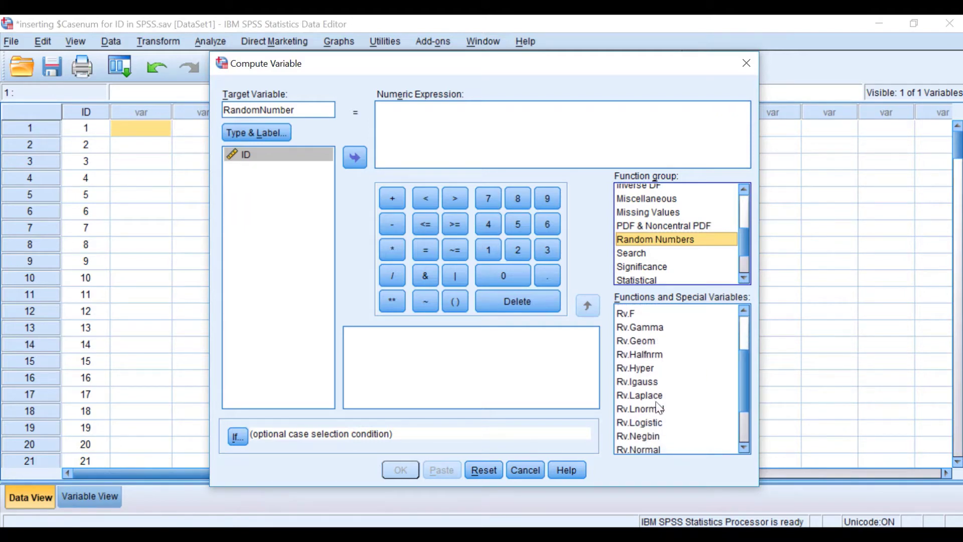
scroll(746, 371, down, 1)
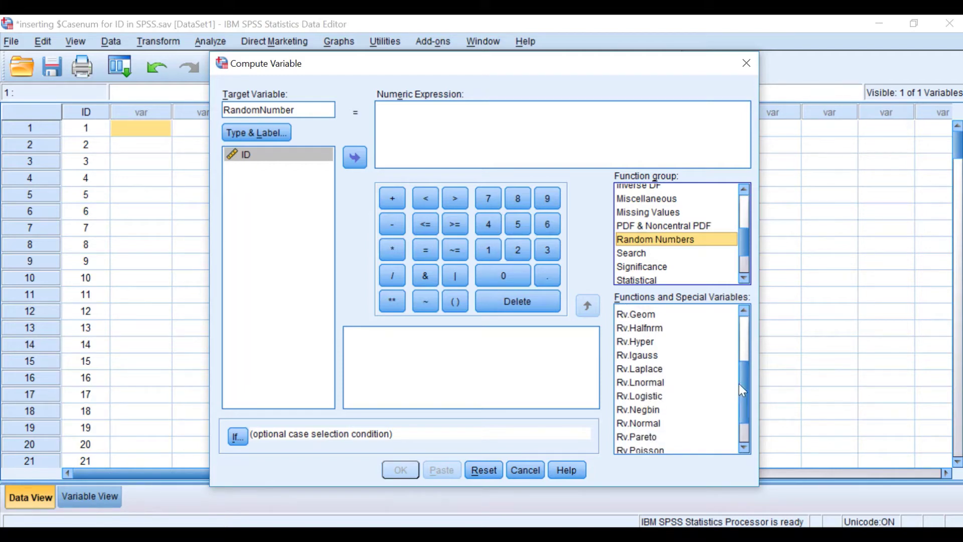
scroll(741, 383, down, 1)
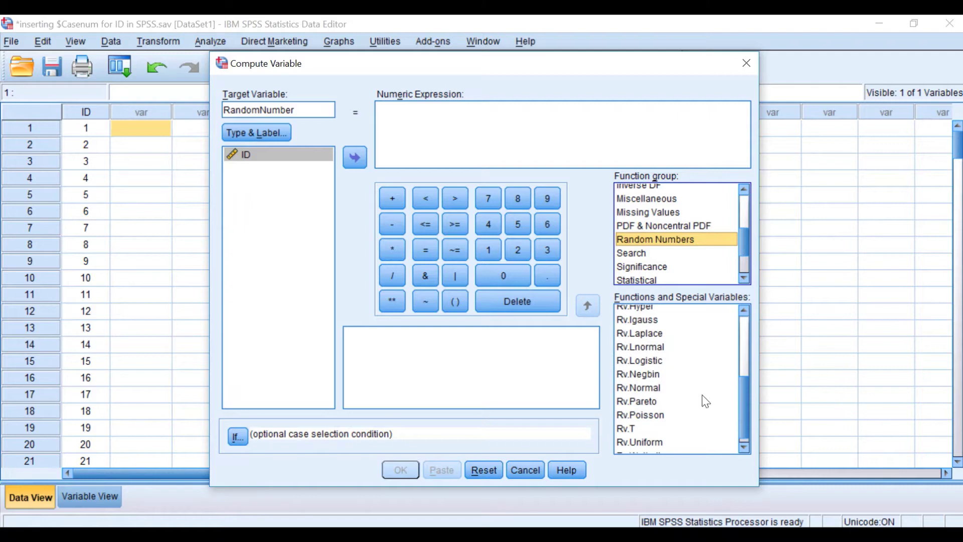
scroll(742, 399, down, 1)
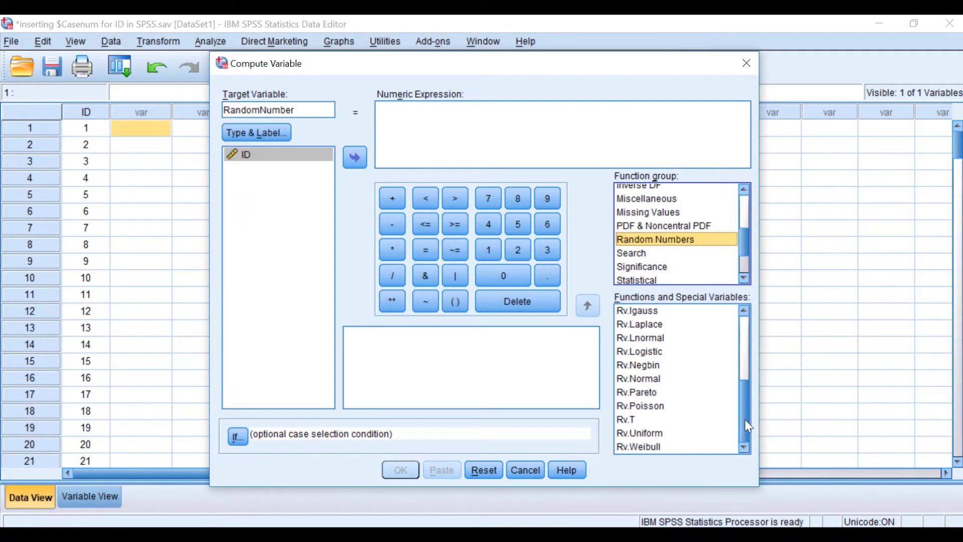
drag(744, 419, 738, 396)
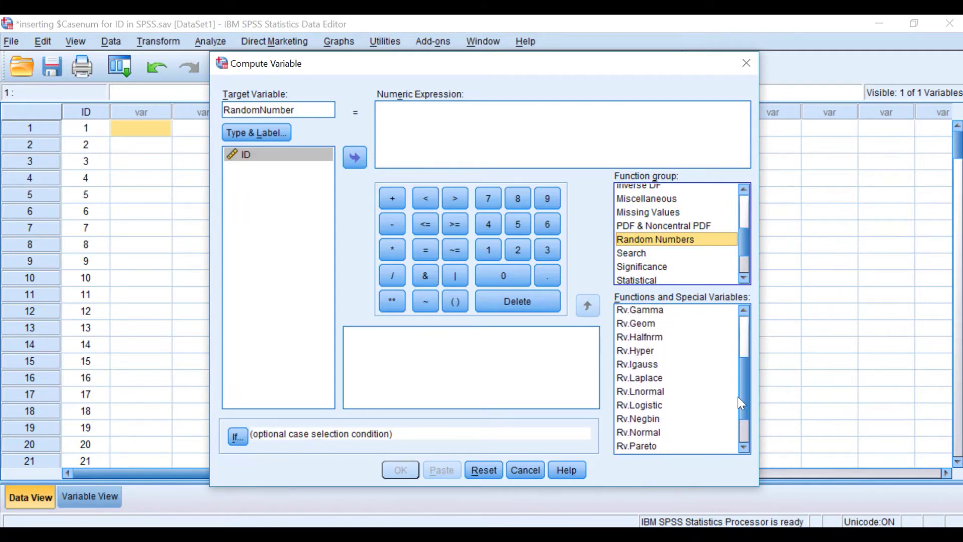
scroll(700, 394, down, 1)
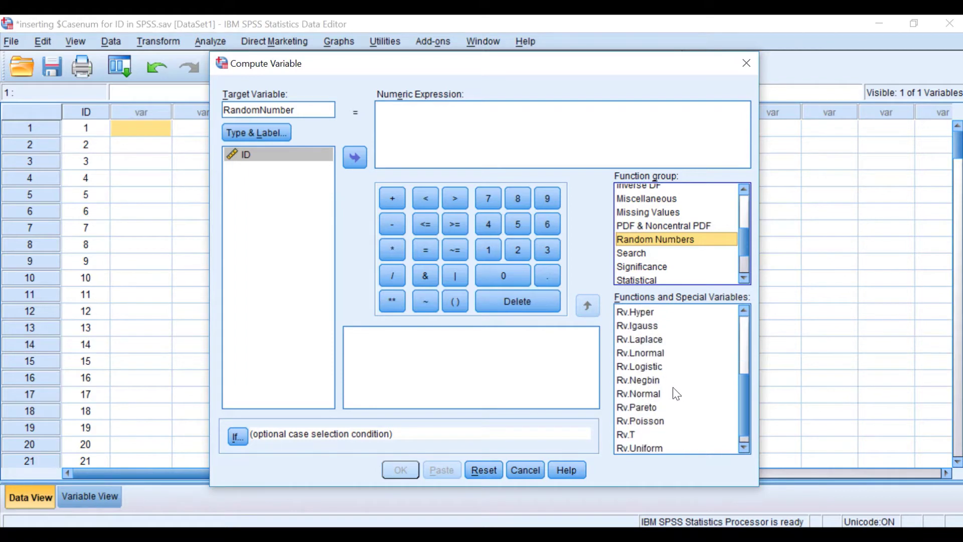
Build the expression RV.NORMAL(100,5) for RandomNumber in the Numeric Expression box.
click(632, 393)
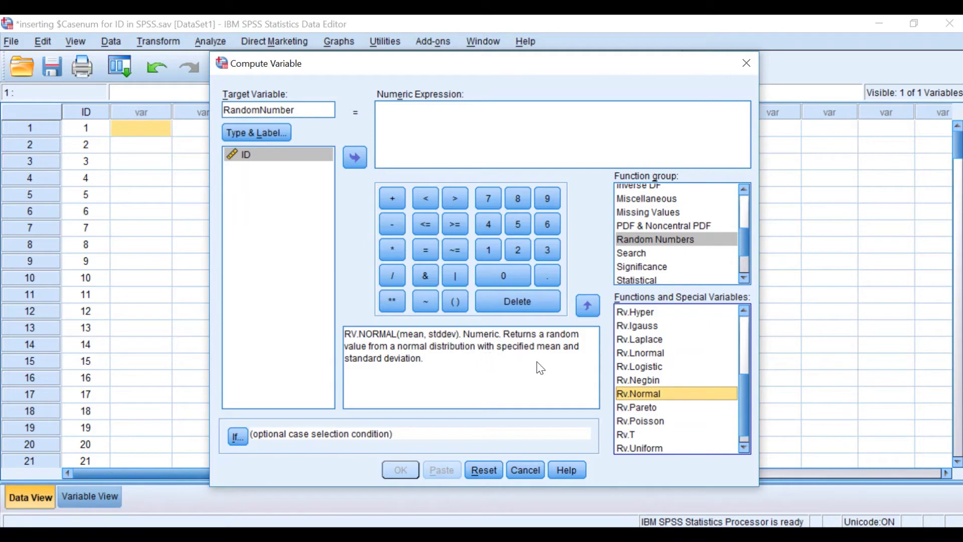
drag(649, 392, 464, 131)
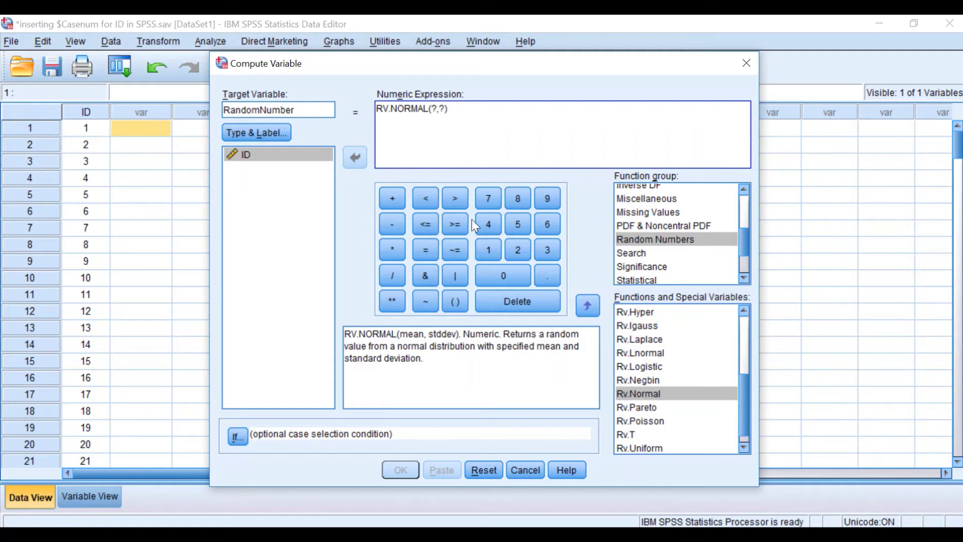
click(503, 151)
click(439, 108)
key(BackSpace)
key(BackSpace)
text(100)
double_click(458, 108)
key(Delete)
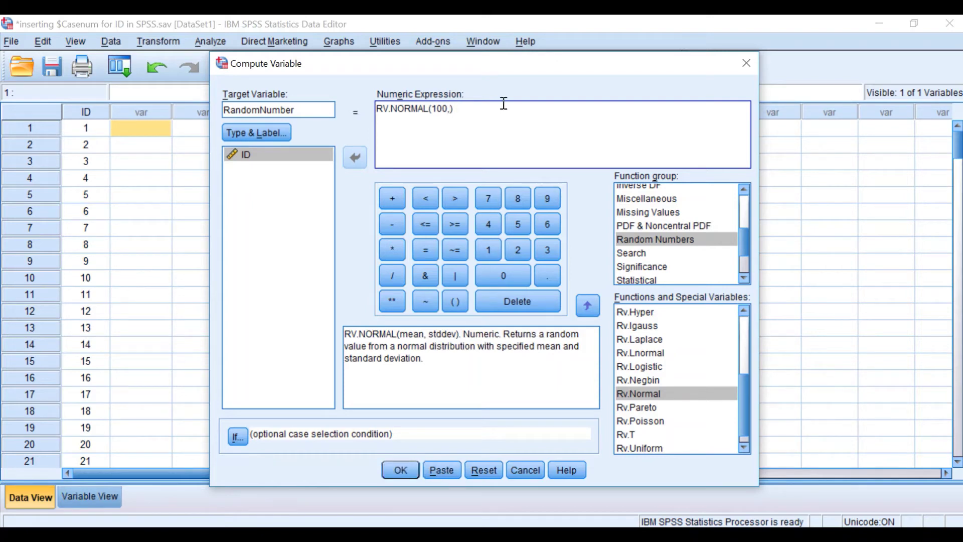
text(5)
Run the computation, minimize the Output Viewer, and review the new RandomNumber values.
click(400, 469)
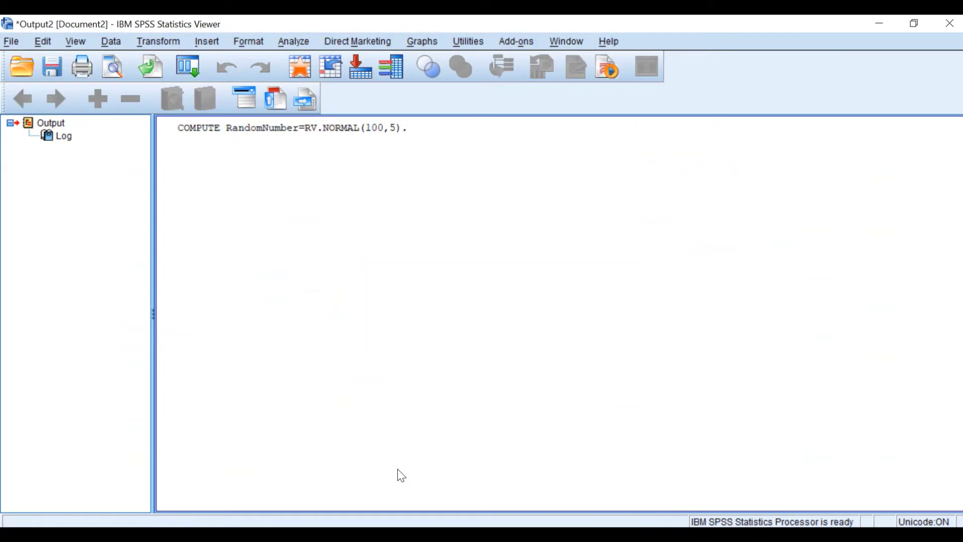
click(875, 25)
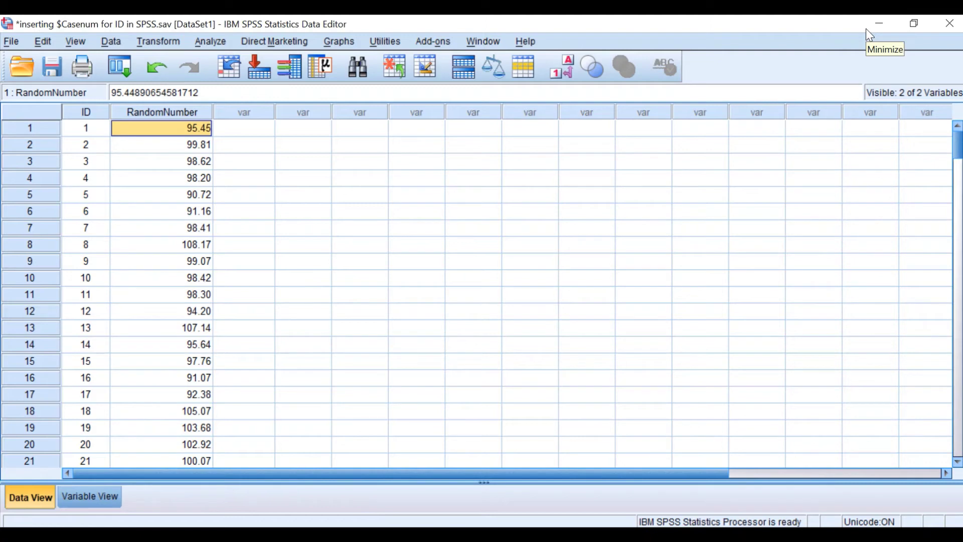
mouse_move(808, 17)
scroll(103, 256, down, 1)
scroll(119, 268, up, 1)
scroll(166, 210, down, 1)
scroll(165, 222, up, 1)
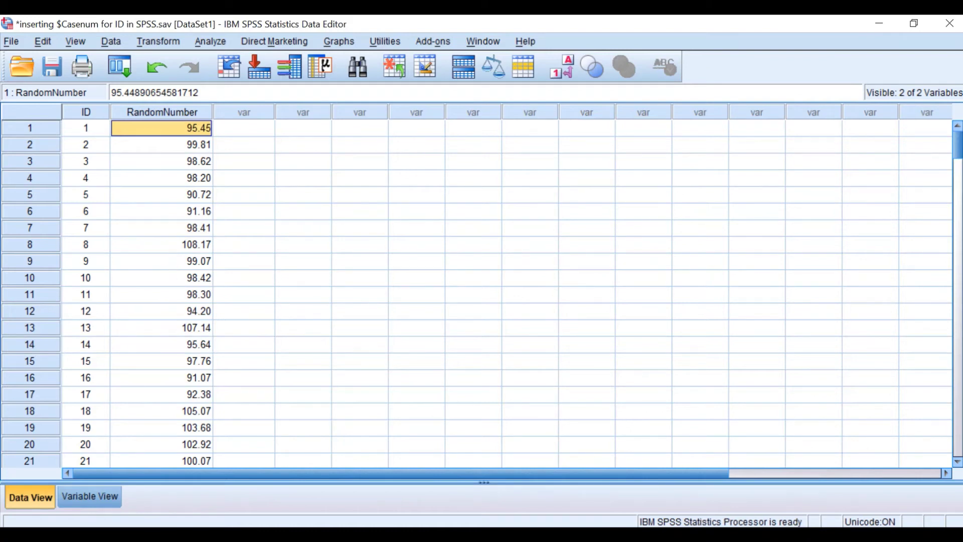
In Variable View, set RandomNumber's alignment to Center.
click(92, 497)
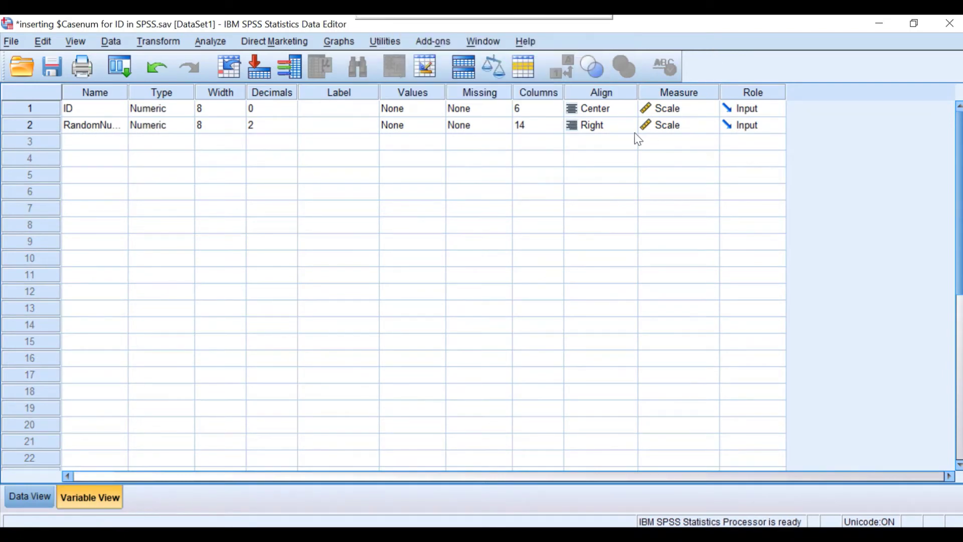
click(621, 129)
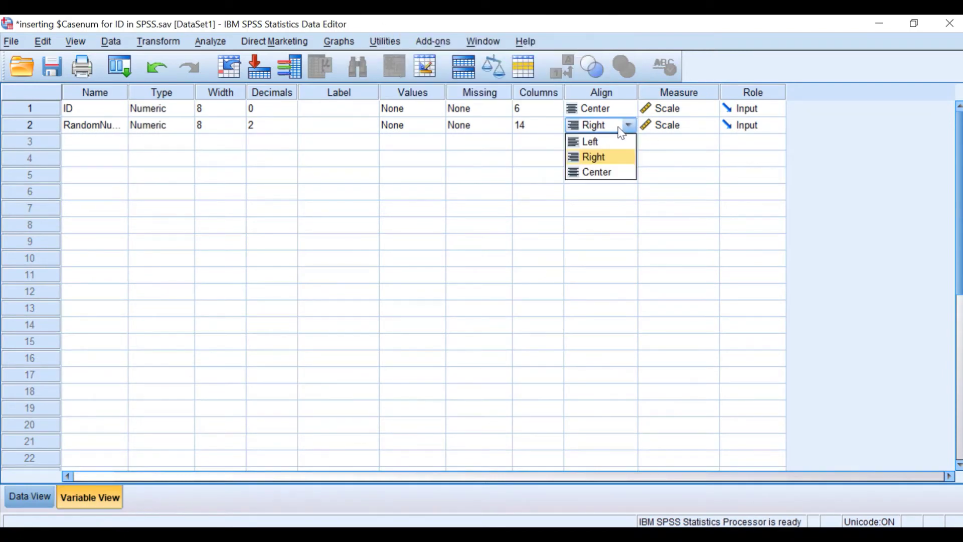
click(600, 171)
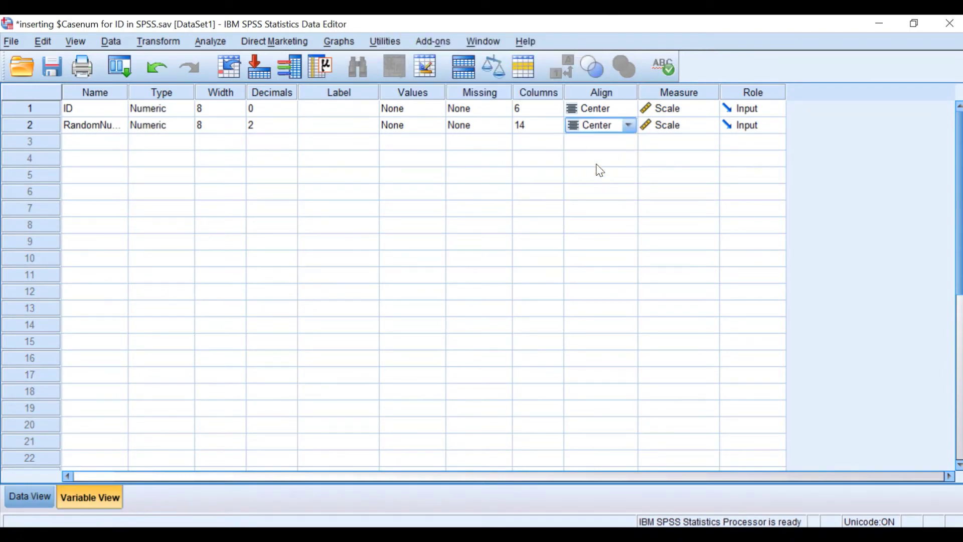
Reduce RandomNumber's Columns width to 7 and return to Data View.
click(549, 129)
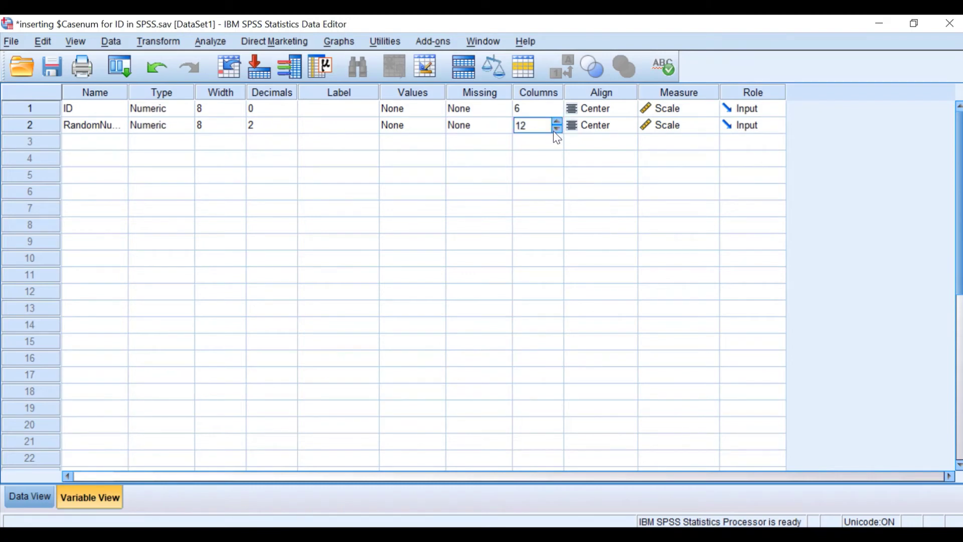
click(558, 129)
click(558, 129)
click(558, 129)
click(558, 128)
click(558, 129)
click(558, 129)
click(29, 491)
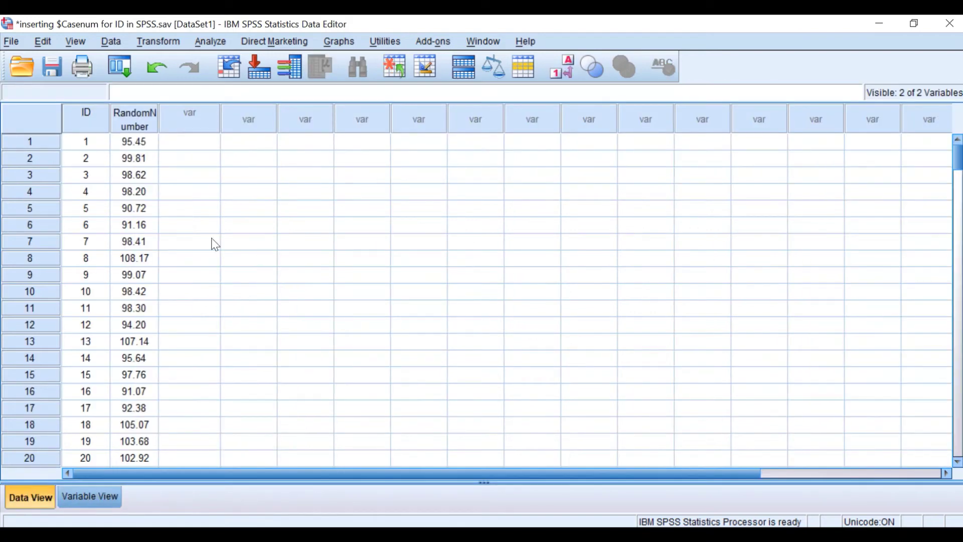
scroll(167, 221, down, 3)
scroll(162, 356, up, 3)
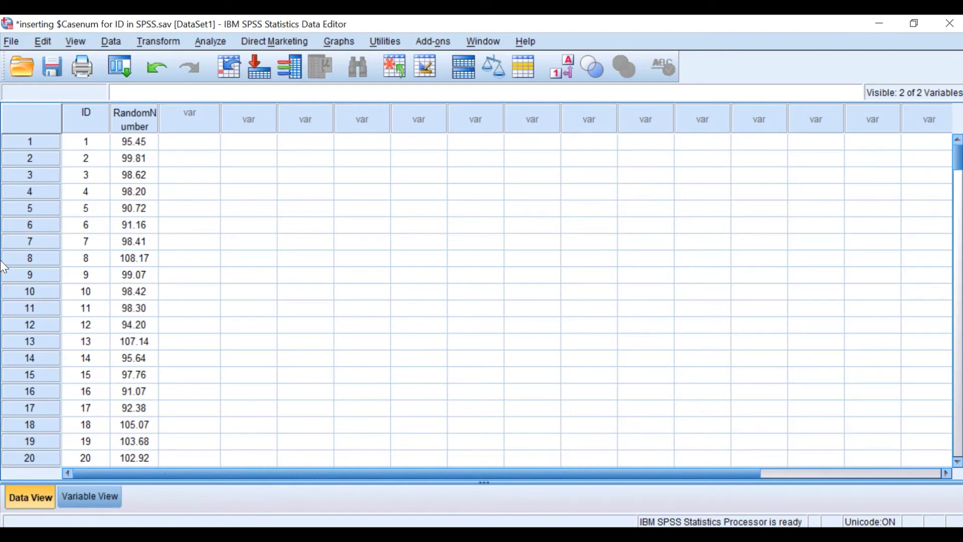
Open Explore with RandomNumber as the dependent variable and descriptives at 95% confidence interval.
click(206, 42)
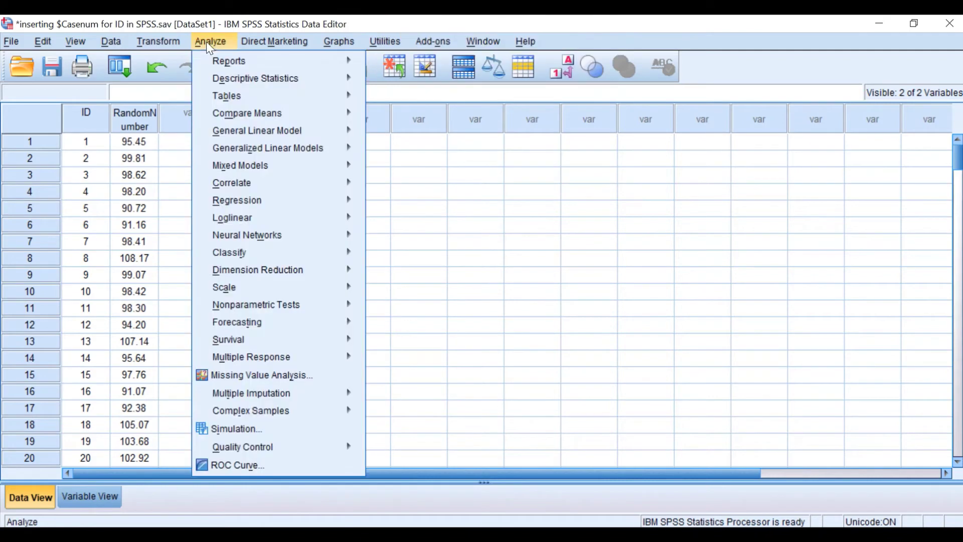
mouse_move(222, 83)
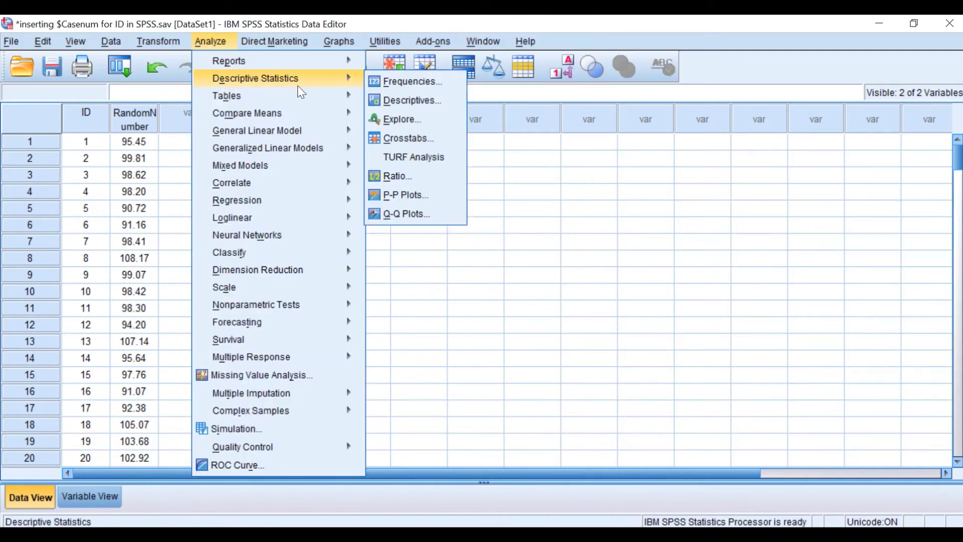
click(401, 119)
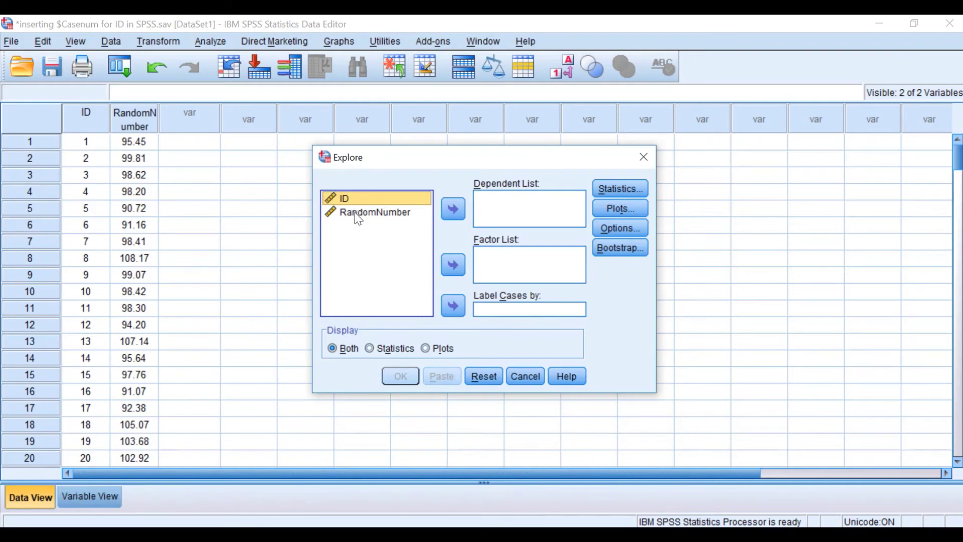
drag(354, 216, 502, 209)
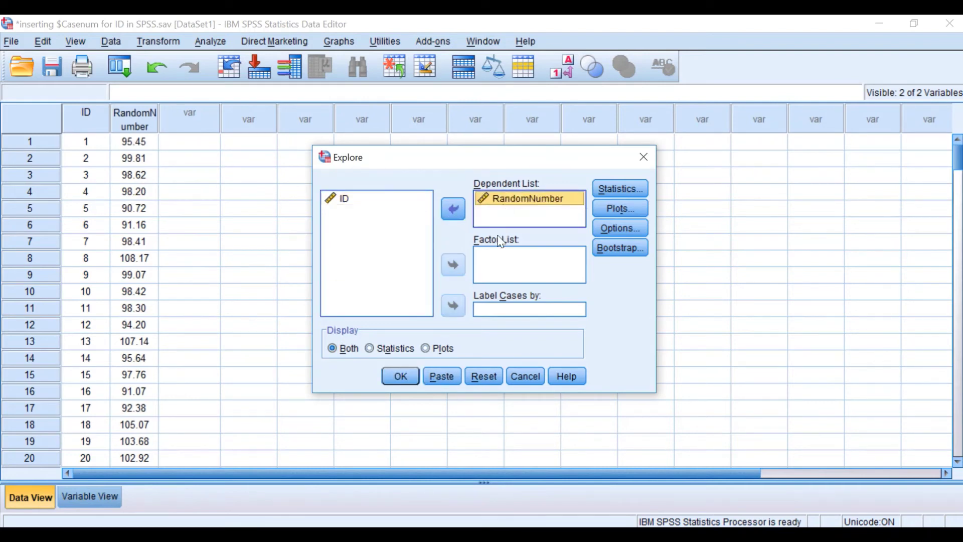
click(620, 186)
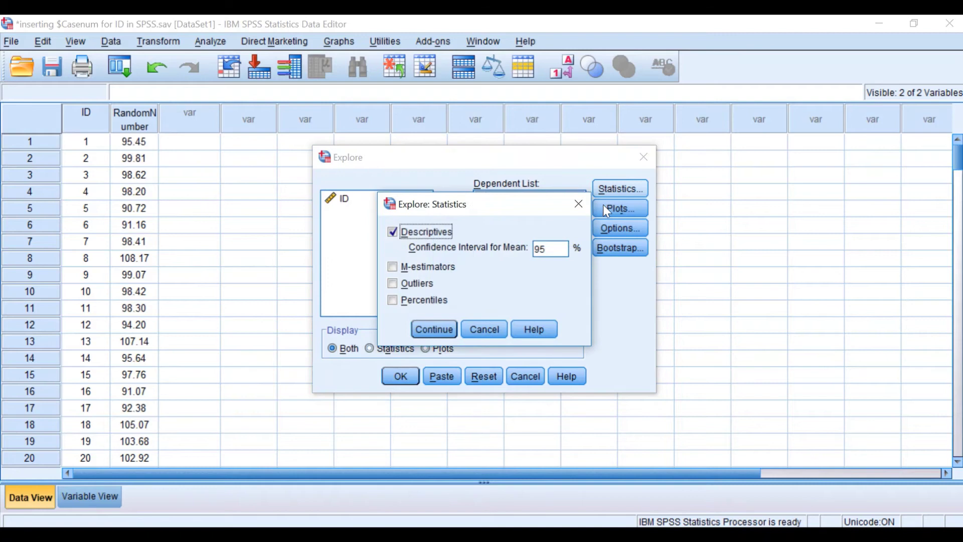
click(429, 328)
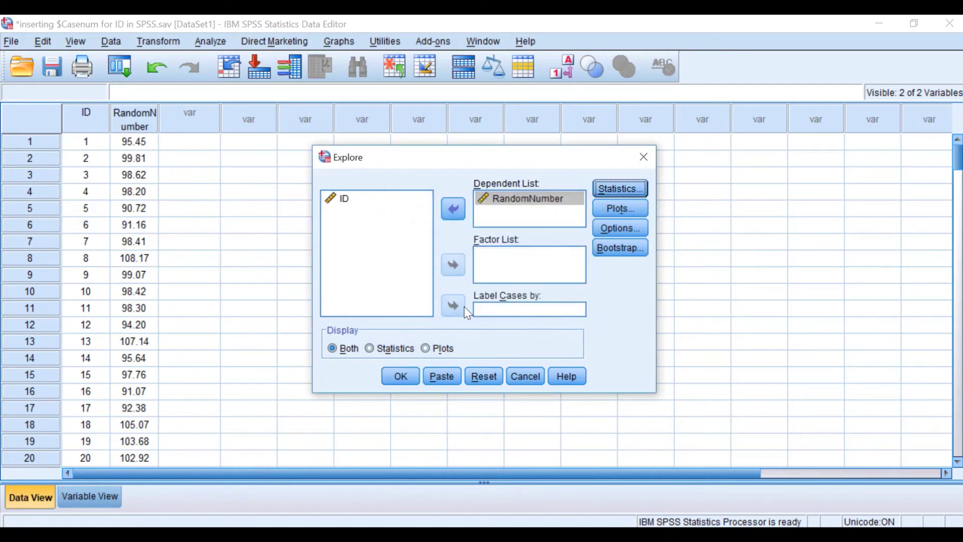
Request a histogram and normality plots with tests instead of stem-and-leaf, keeping listwise exclusion.
click(609, 204)
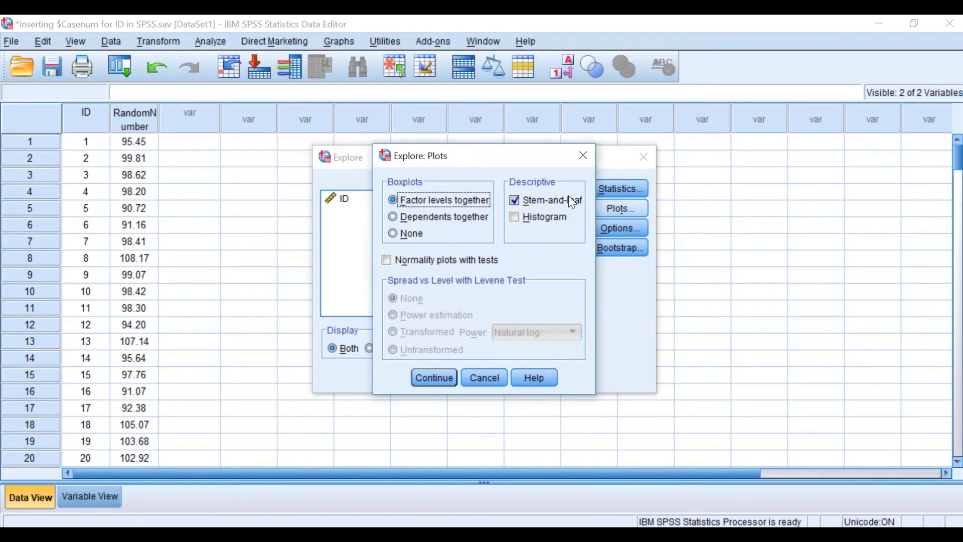
click(557, 202)
click(536, 218)
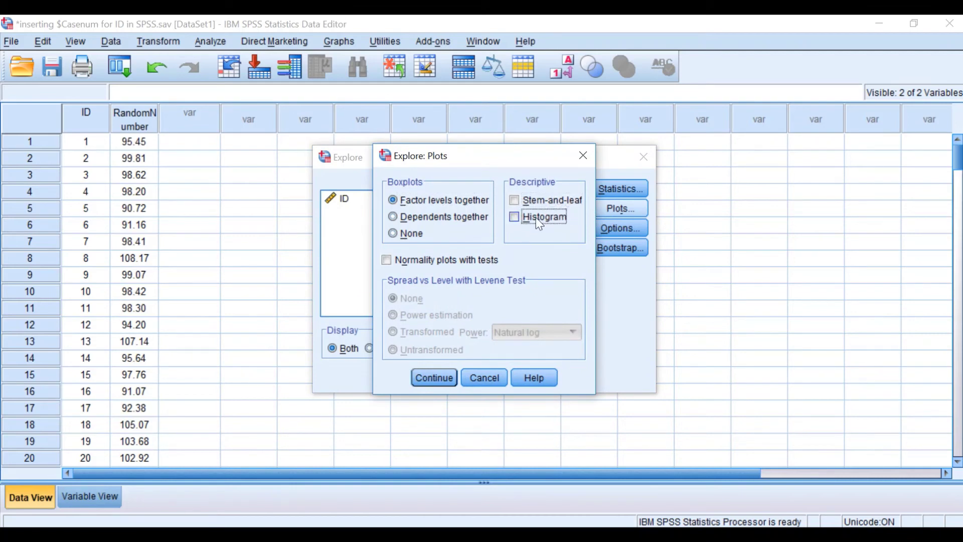
click(394, 257)
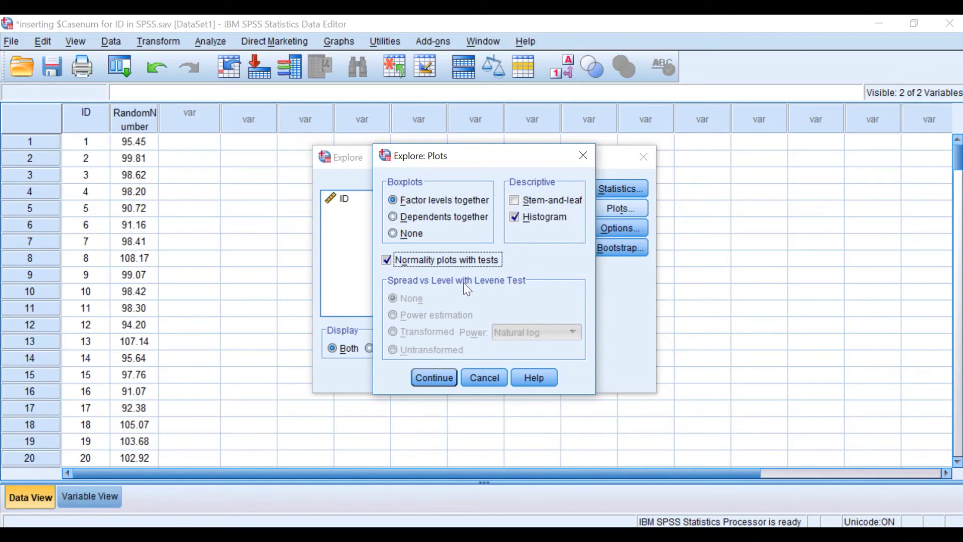
click(430, 380)
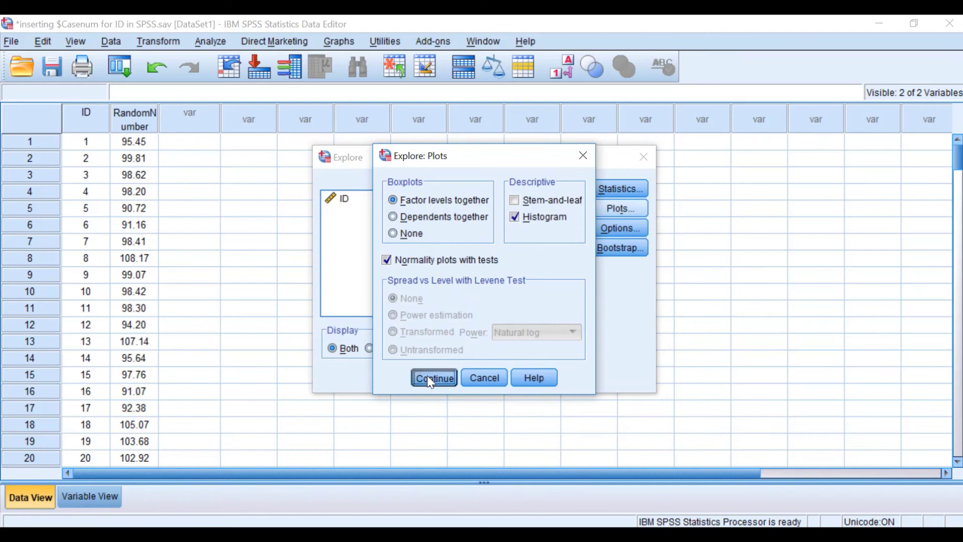
click(631, 228)
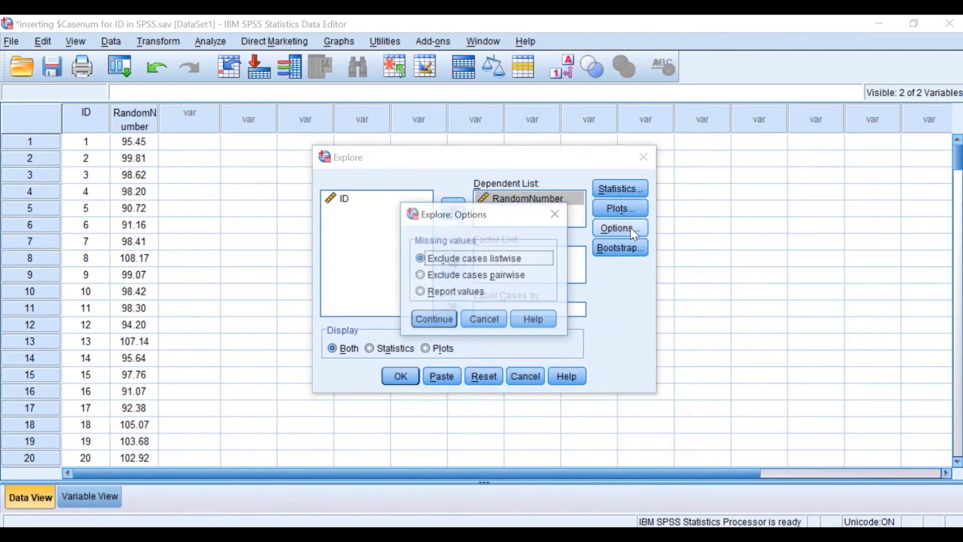
click(439, 313)
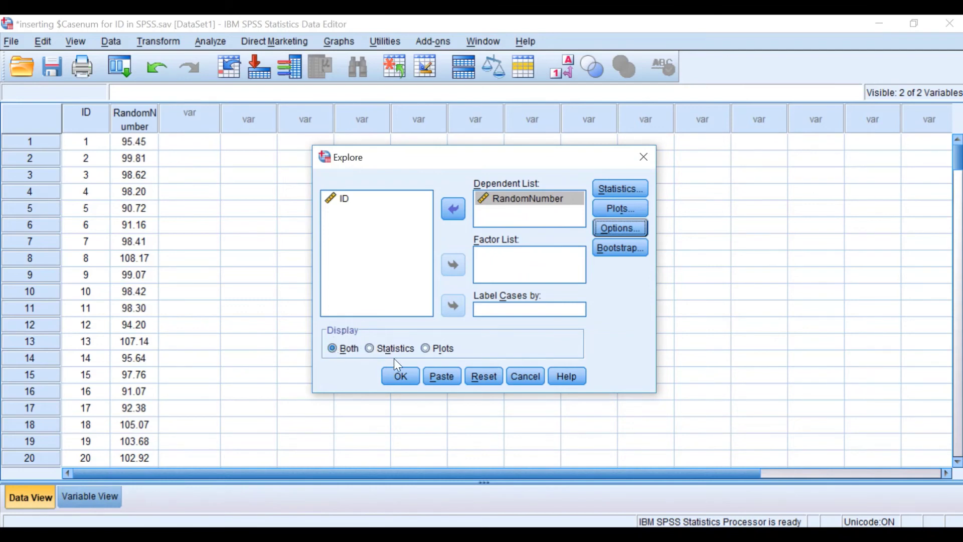
Run the Explore analysis and maximize the Viewer window showing the results.
click(400, 377)
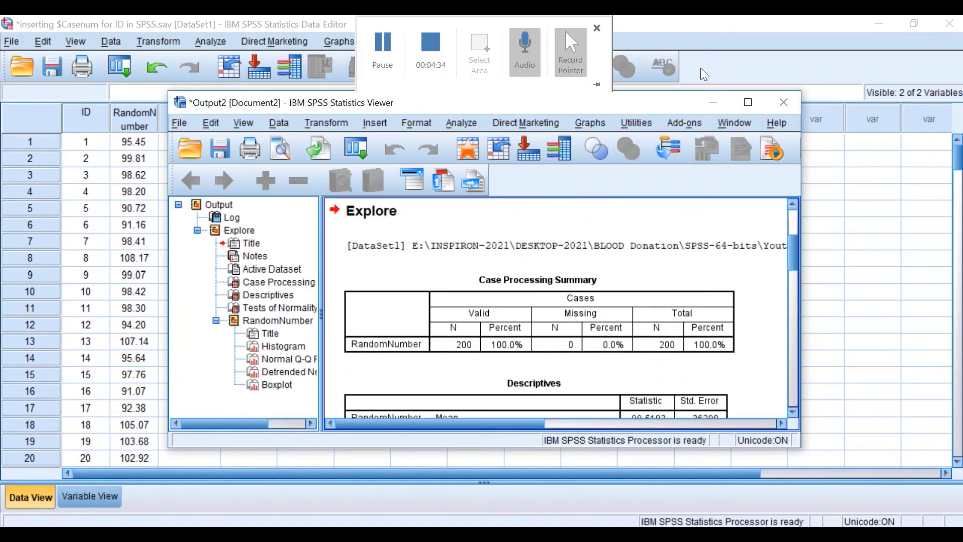
click(748, 104)
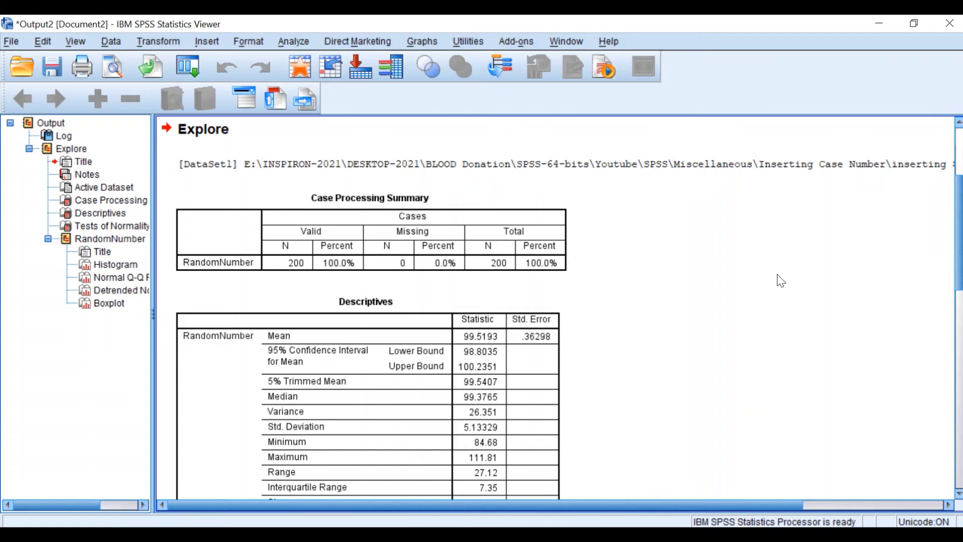
scroll(651, 293, down, 2)
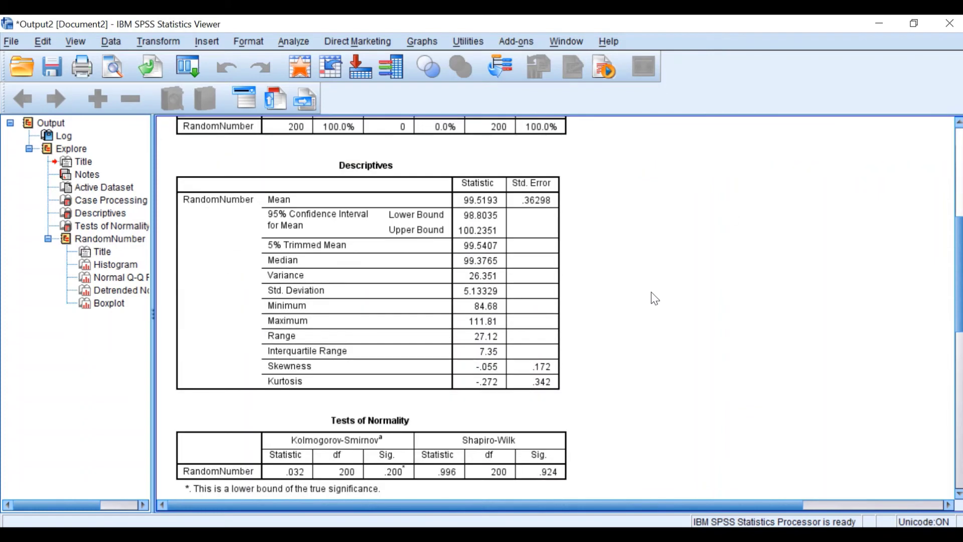
scroll(651, 294, up, 3)
scroll(652, 293, down, 4)
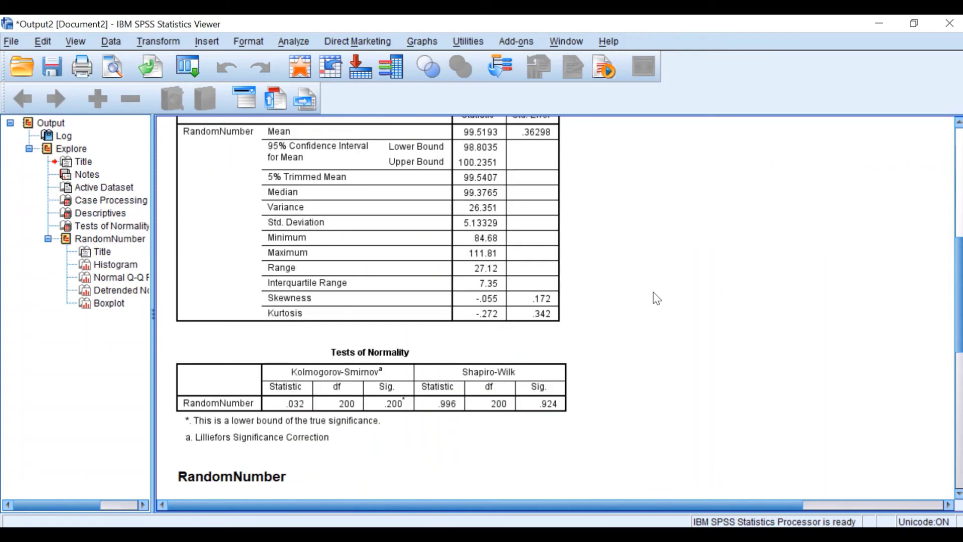
scroll(653, 293, up, 4)
scroll(654, 293, down, 3)
scroll(653, 293, up, 3)
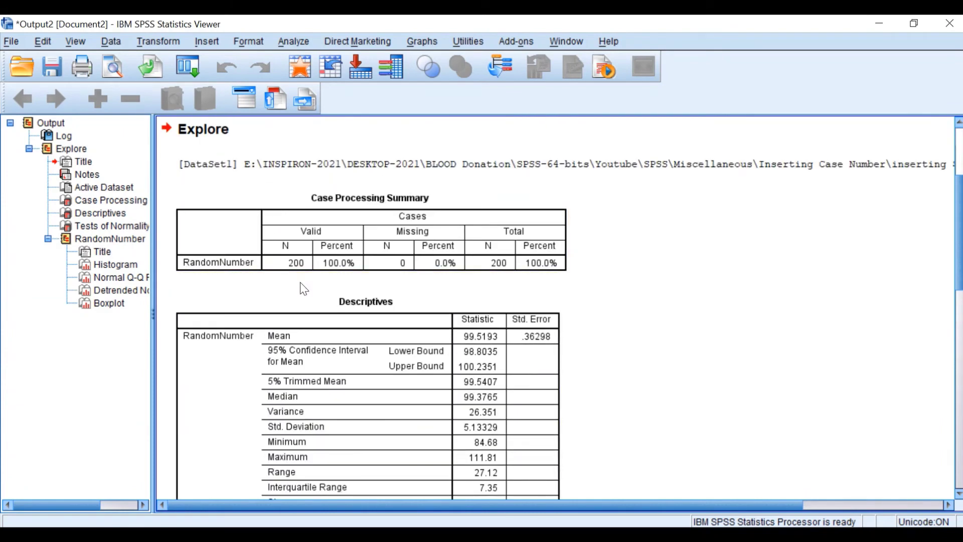
Review the Case Processing Summary, Descriptives, Tests of Normality and histogram output.
click(332, 248)
scroll(416, 276, down, 3)
click(416, 274)
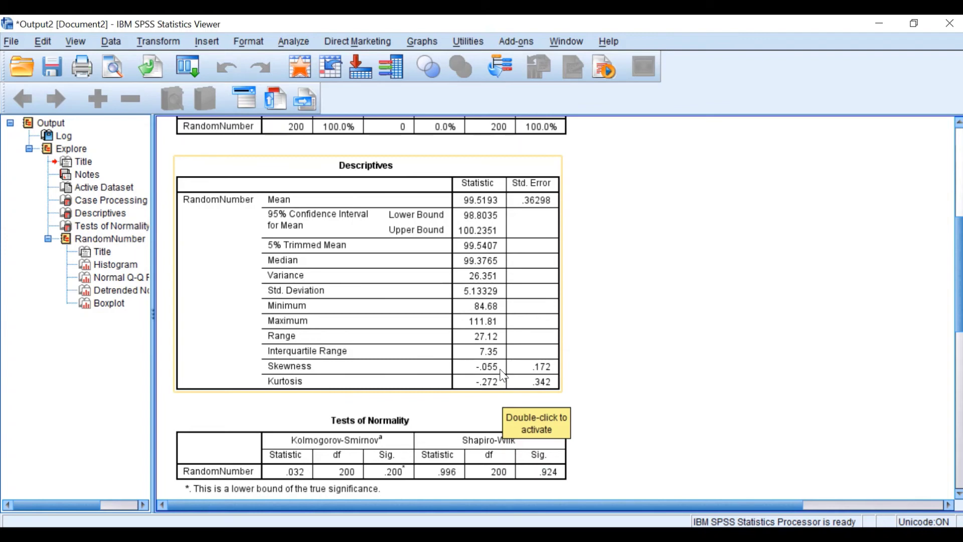
scroll(495, 316, down, 3)
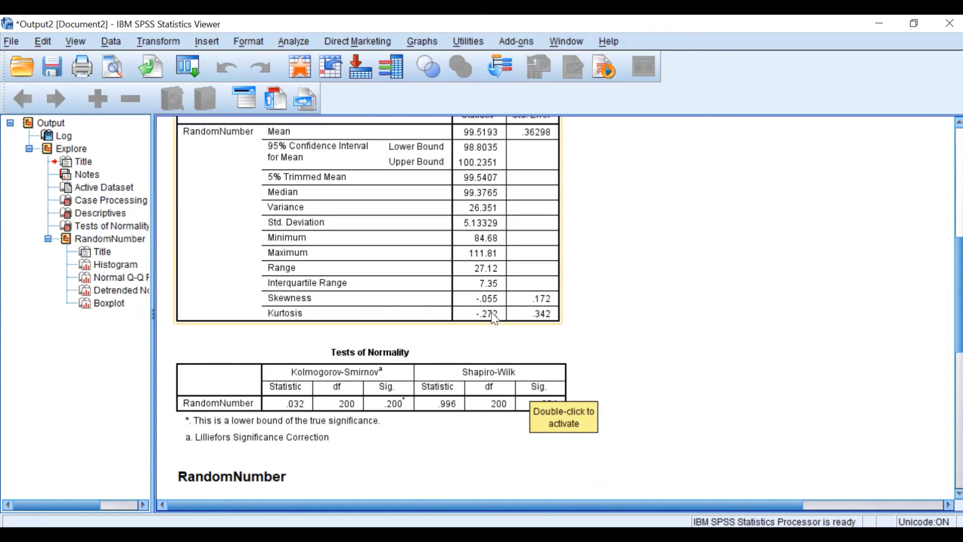
scroll(376, 368, down, 3)
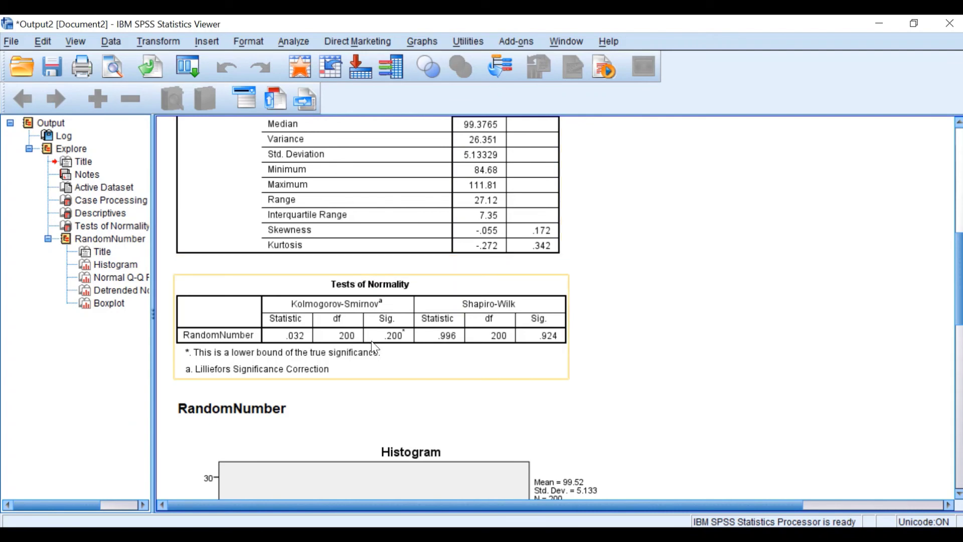
scroll(435, 349, down, 8)
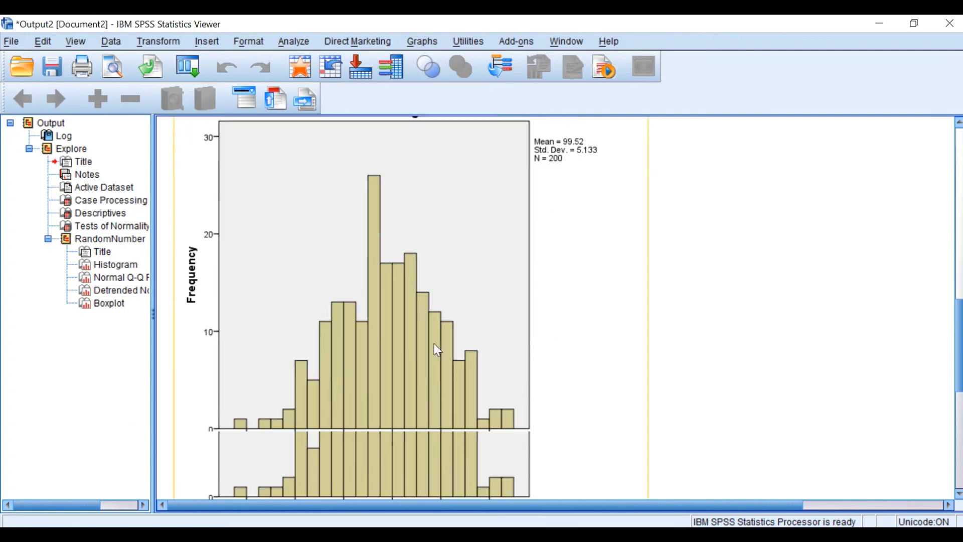
scroll(403, 503, up, 2)
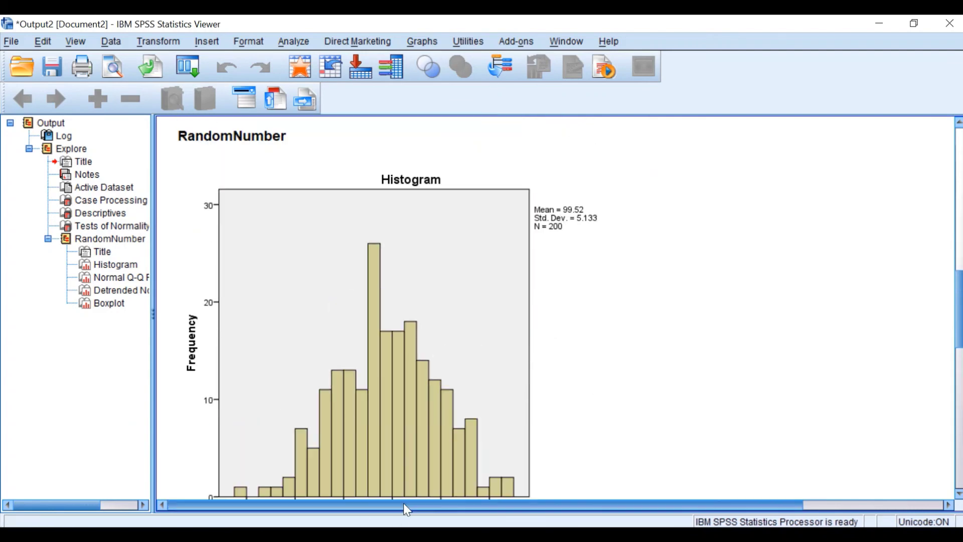
Add a normal distribution curve to the RandomNumber histogram in the Chart Editor.
double_click(366, 355)
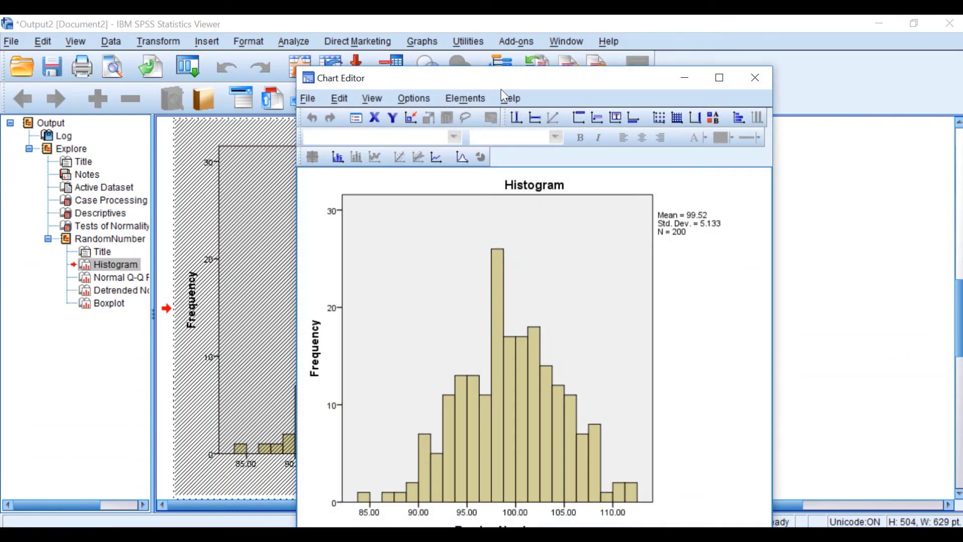
click(459, 100)
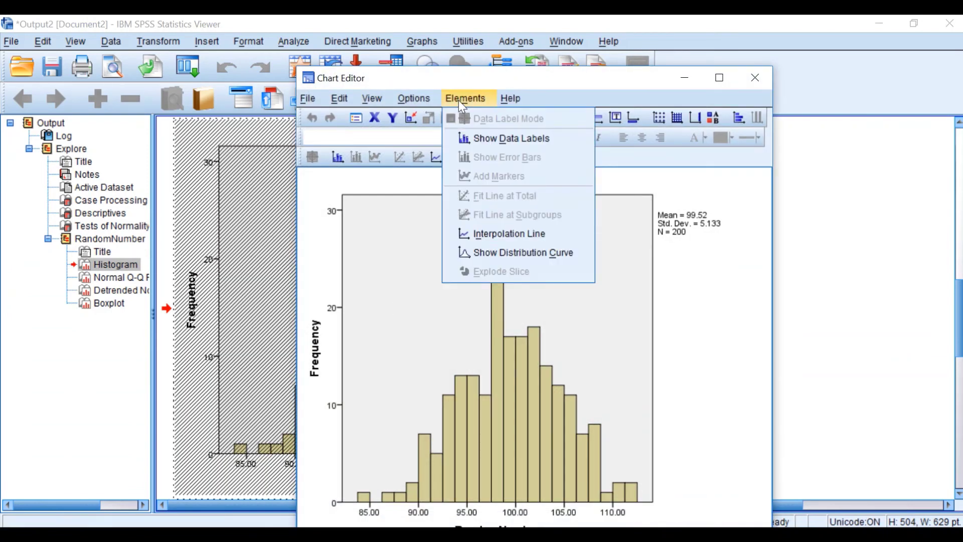
click(503, 255)
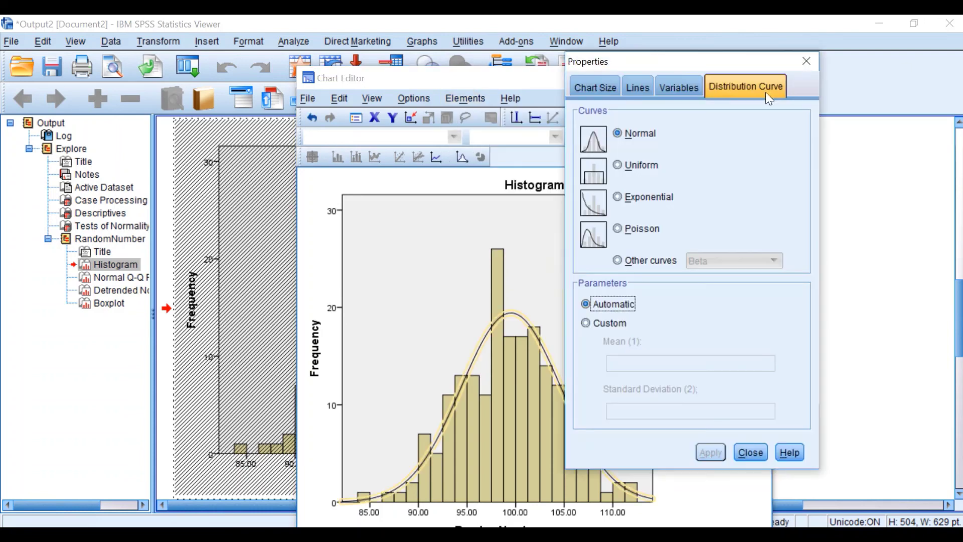
click(805, 59)
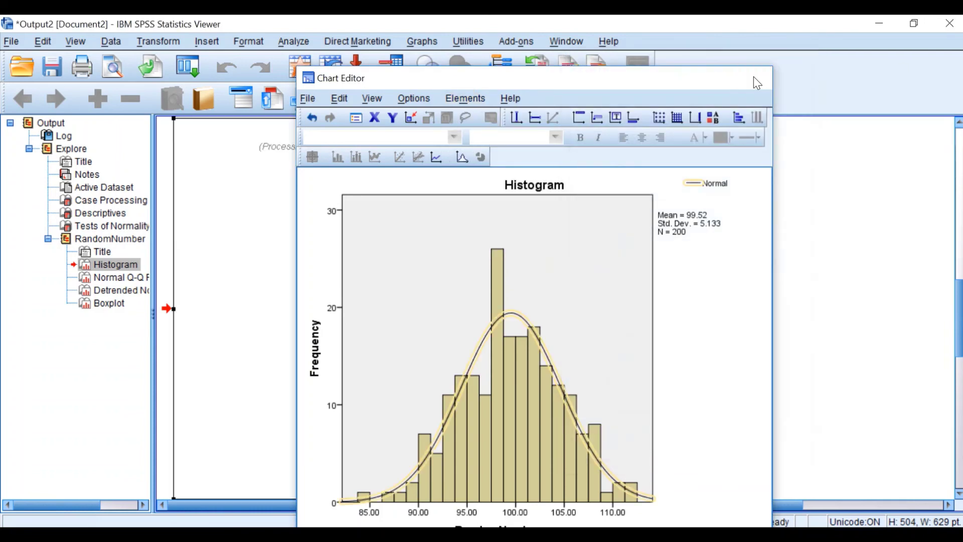
click(754, 78)
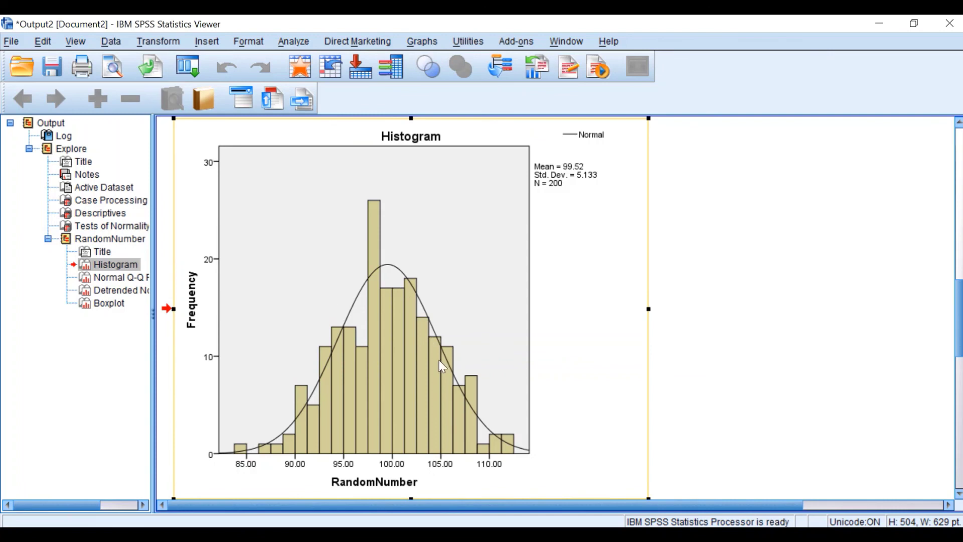
Review the Normal Q-Q, Detrended Q-Q and boxplot output, then minimize the Viewer.
scroll(430, 363, down, 5)
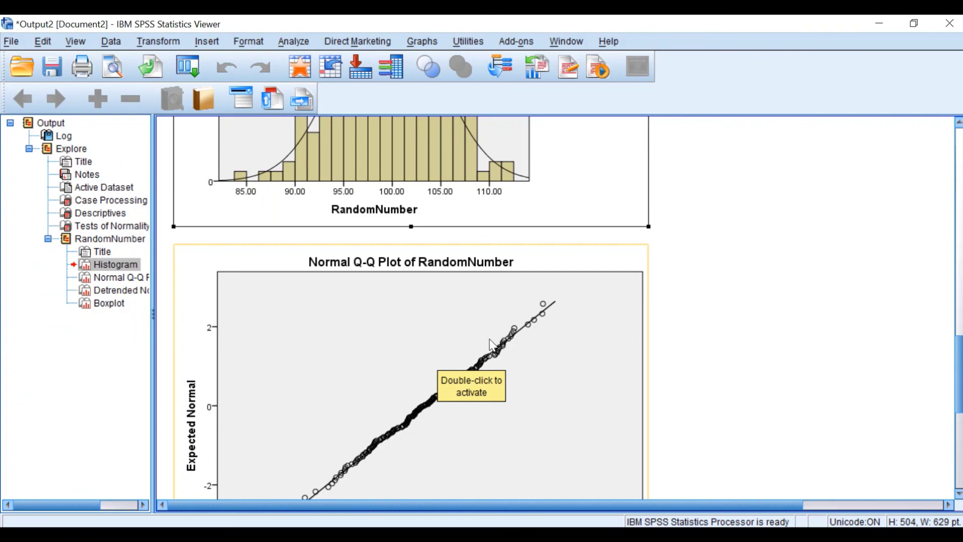
scroll(489, 338, down, 3)
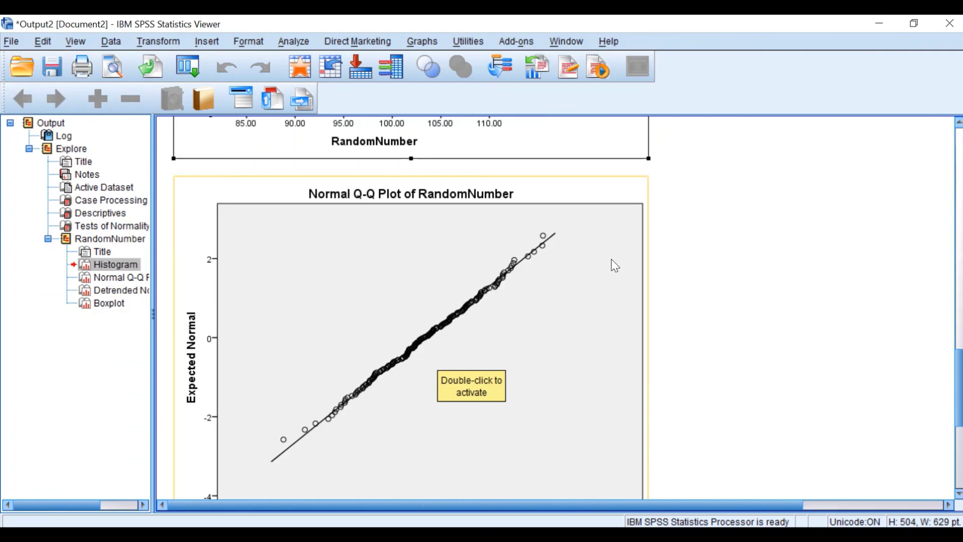
scroll(603, 269, down, 3)
scroll(603, 269, down, 20)
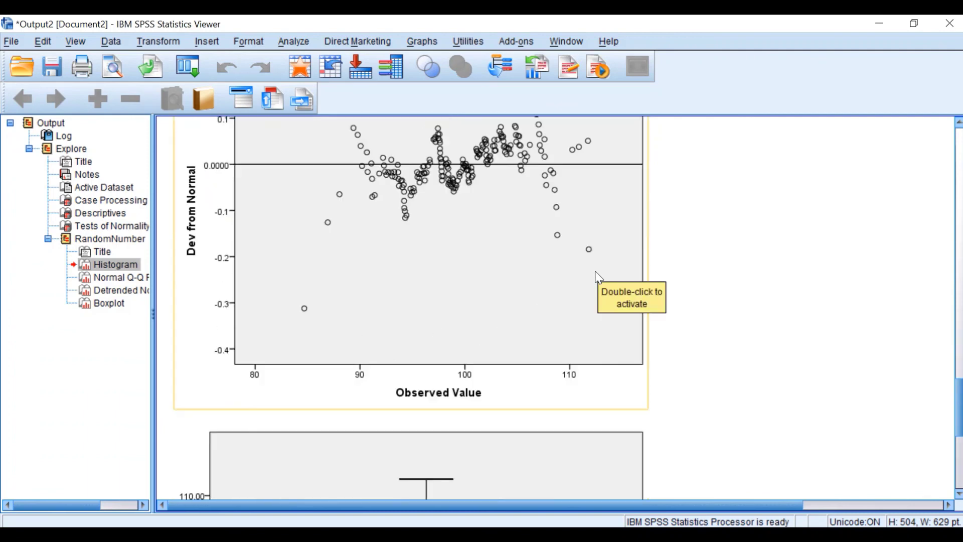
scroll(597, 277, up, 3)
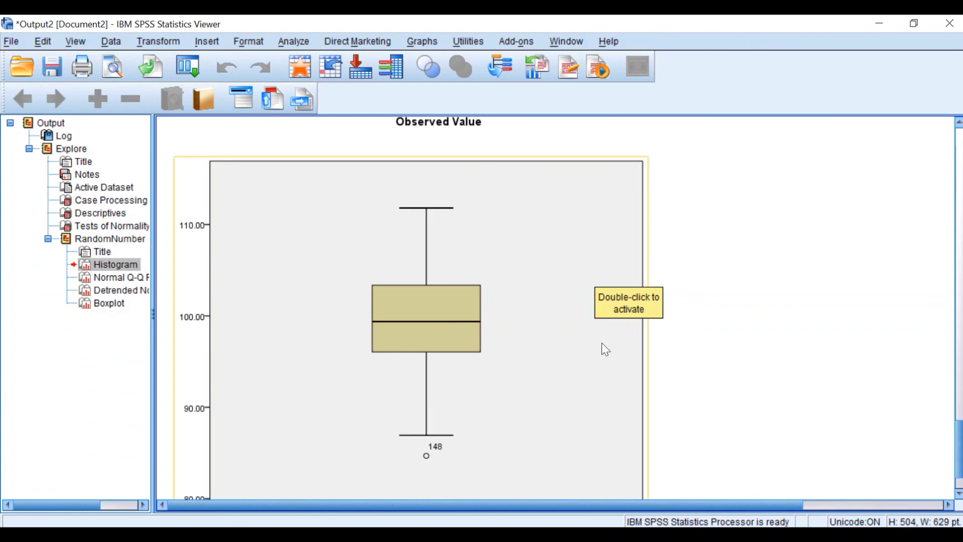
scroll(604, 348, up, 10)
scroll(614, 251, up, 15)
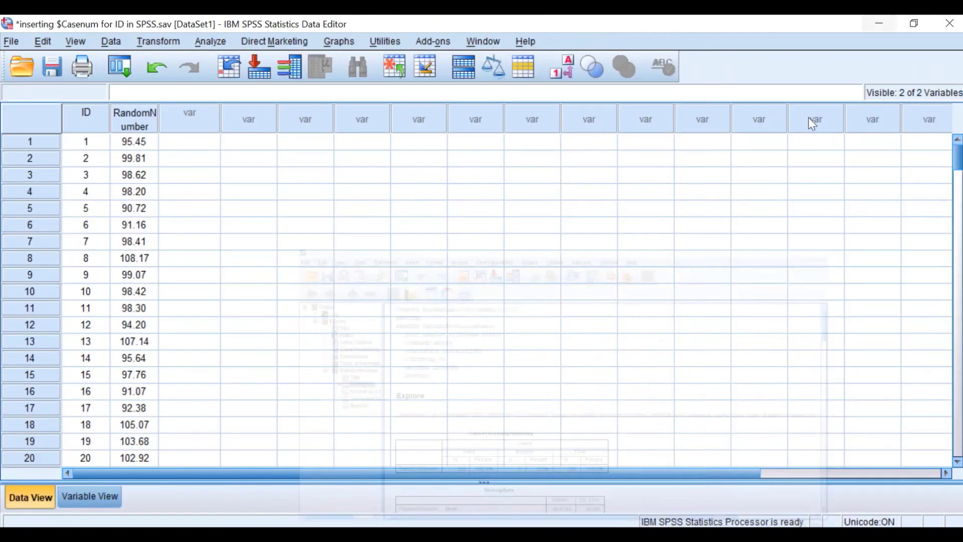
click(879, 23)
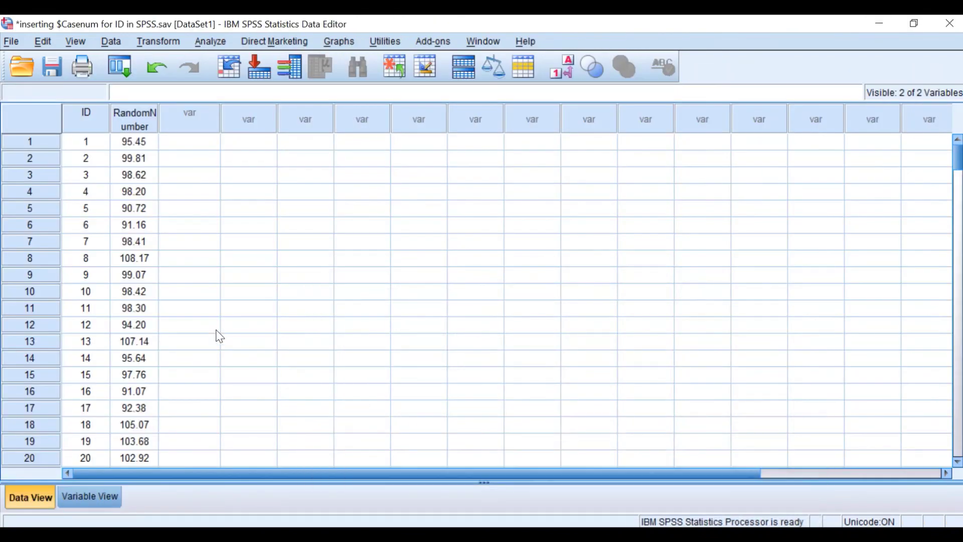